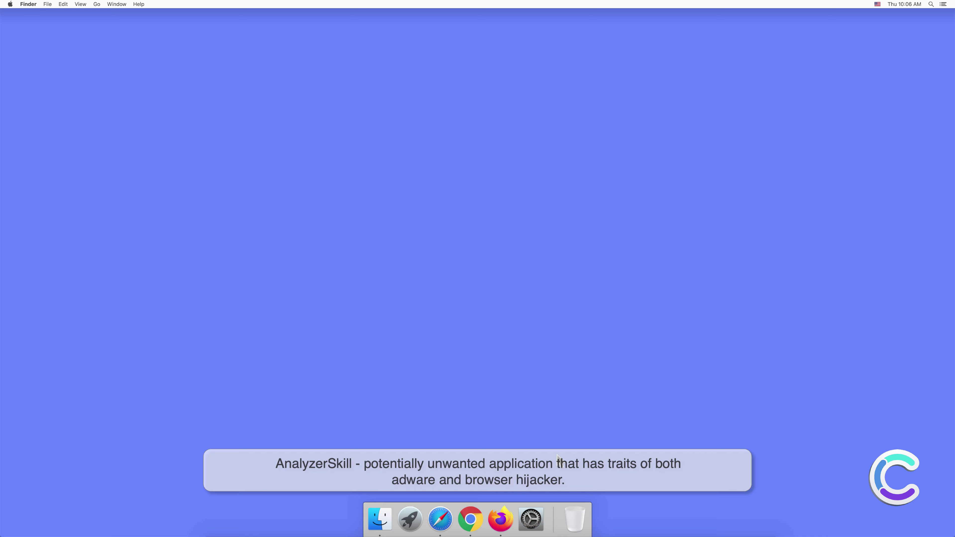
- Open a Finder window showing the Applications folder, with AnalyzerSkill listed
click(375, 523)
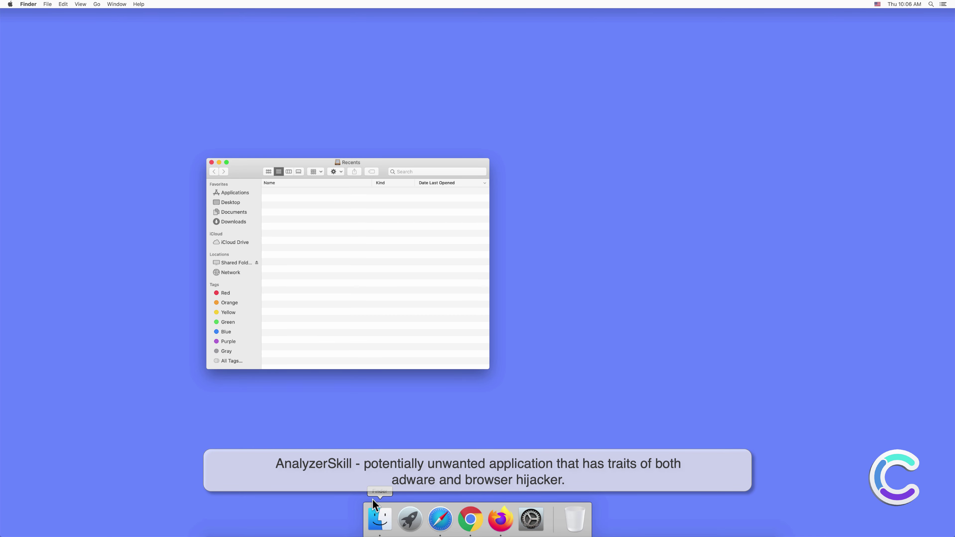
click(235, 193)
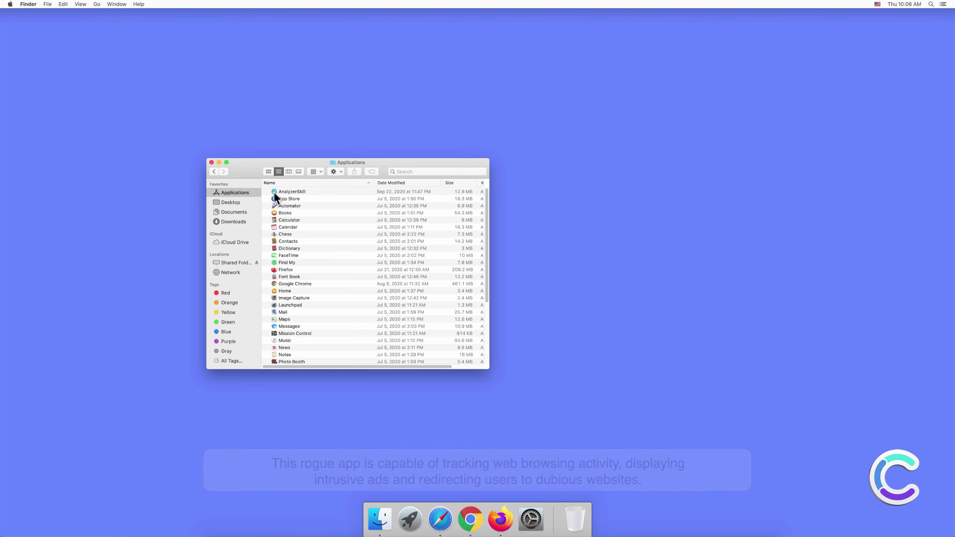
- Open AnalyzerSkill to view its Safari Extensions pane, then close it and the Applications window
double_click(294, 191)
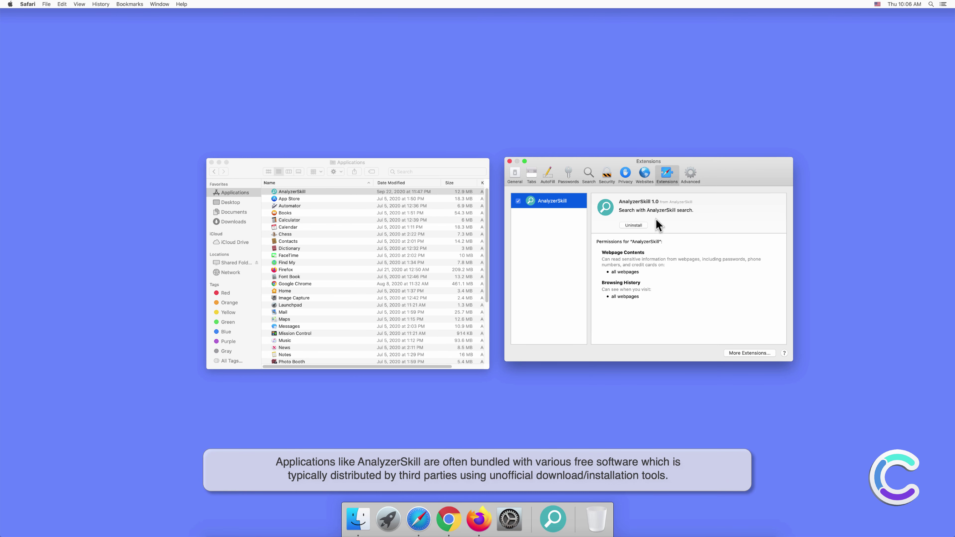
click(510, 161)
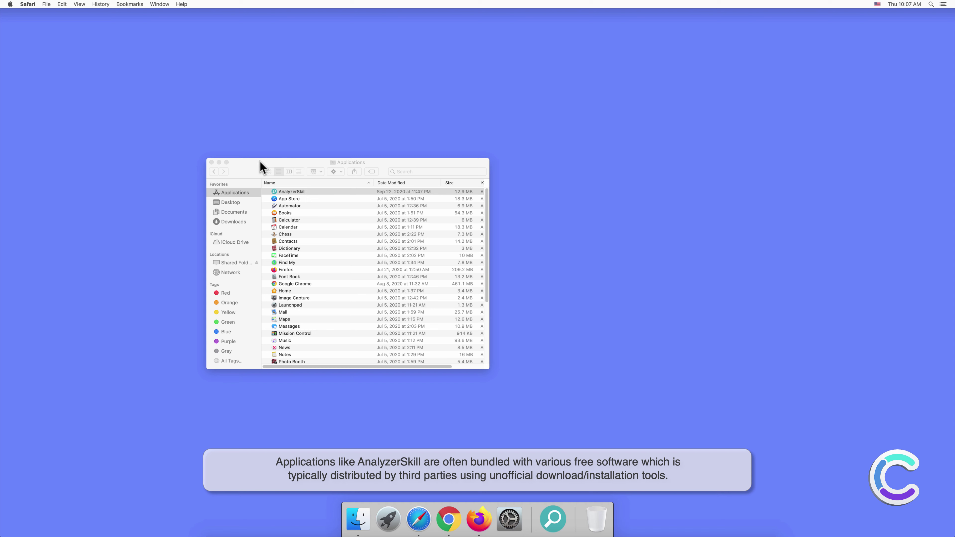
click(212, 162)
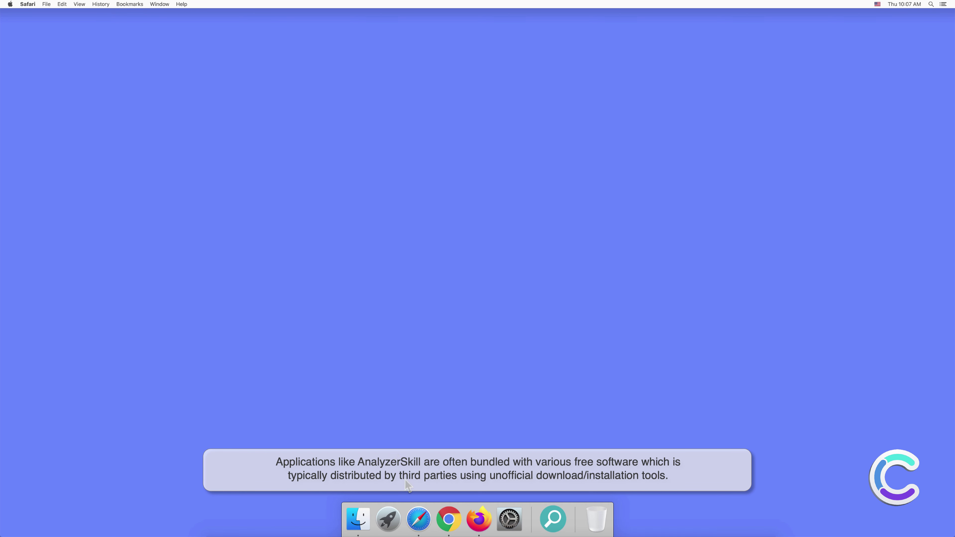
- Search for 'search engine test' from Safari's address bar
click(419, 519)
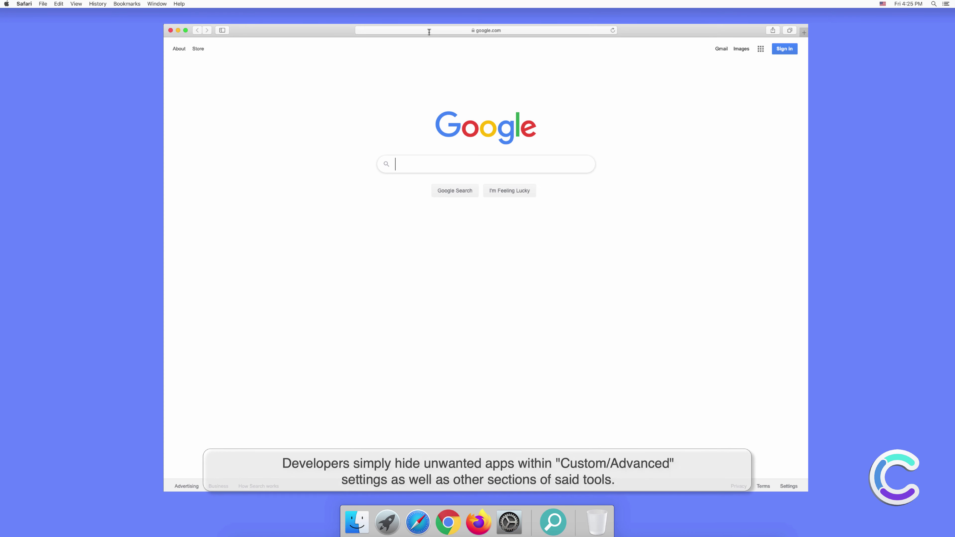
click(428, 31)
text(search e)
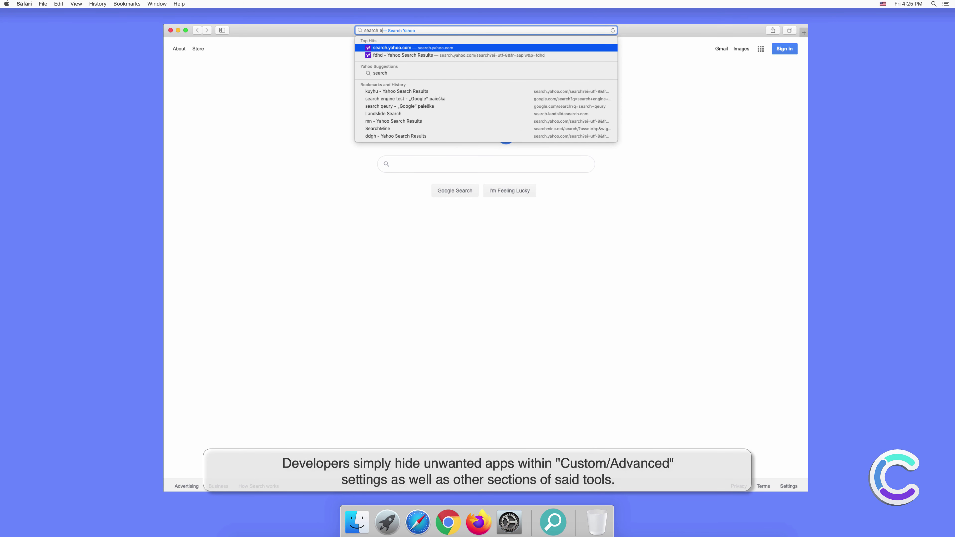
text(ngine test)
key(Return)
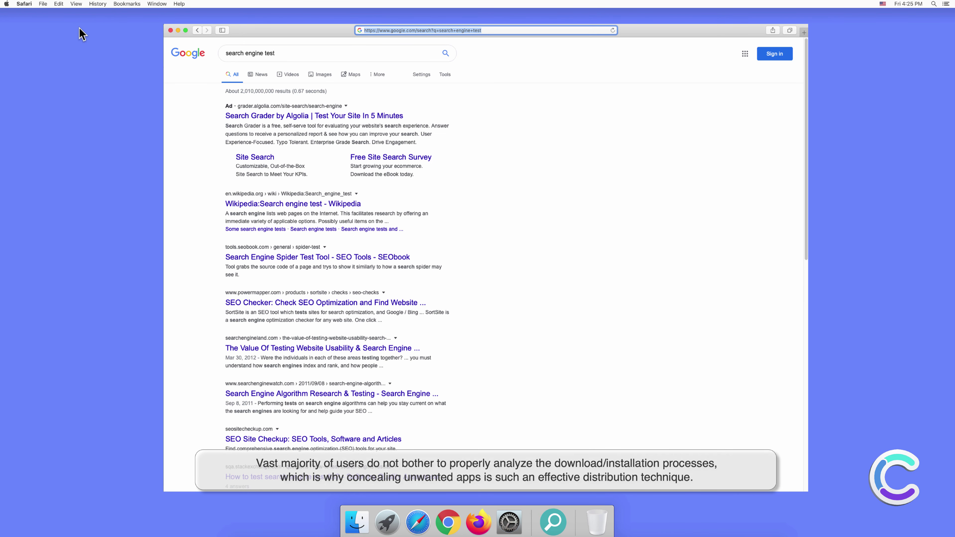
- Keep Yahoo as the default search engine in Safari Preferences > Search, then close Preferences
click(25, 4)
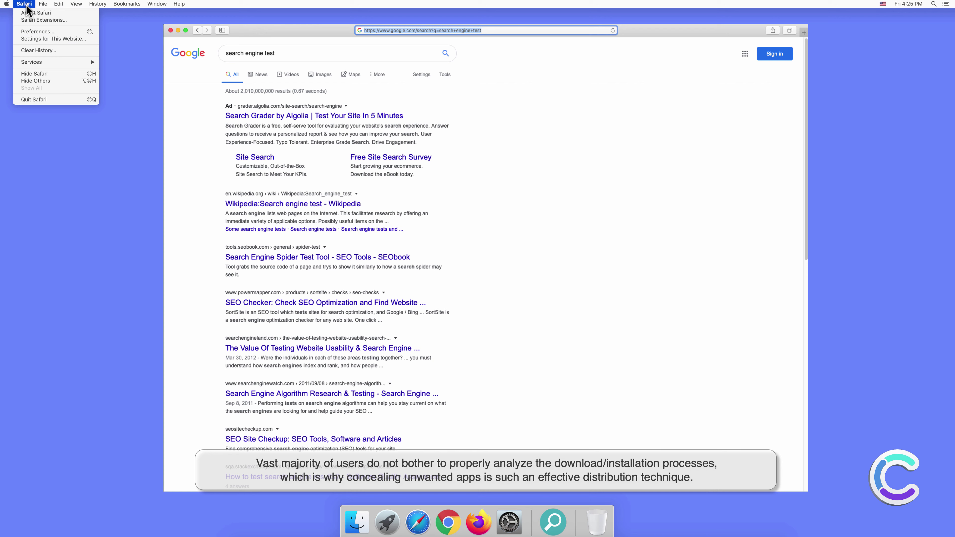
click(37, 32)
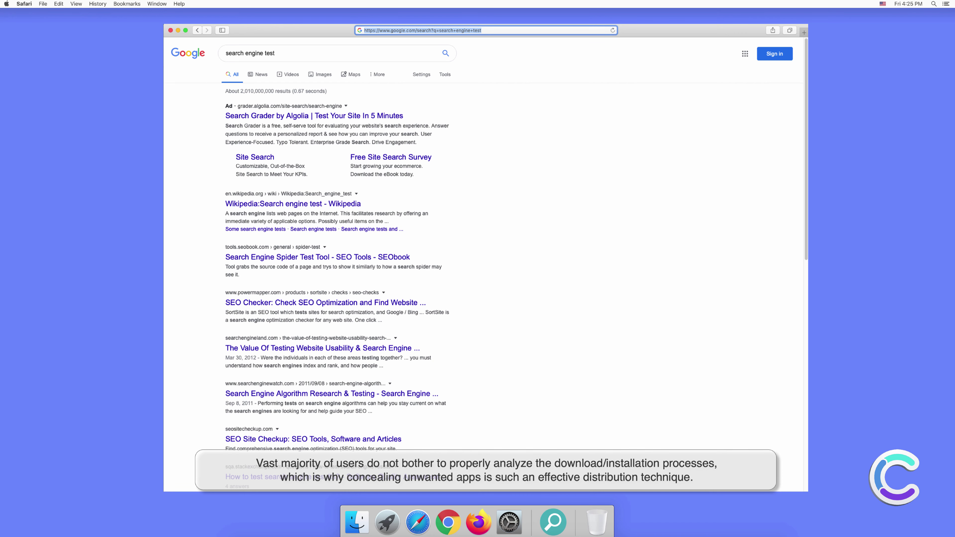
click(583, 191)
click(578, 190)
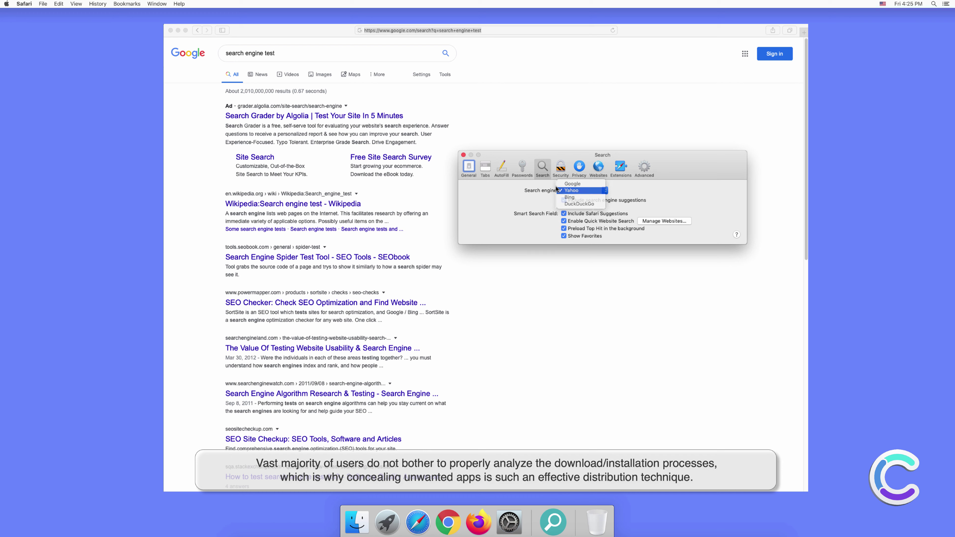
click(463, 154)
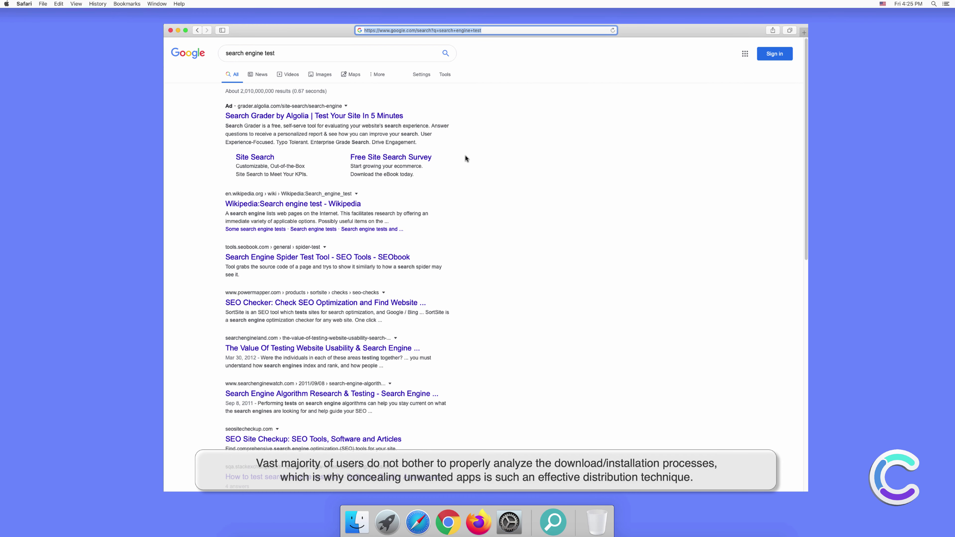
- Search for 'testing search engine' in a new Safari tab
click(803, 30)
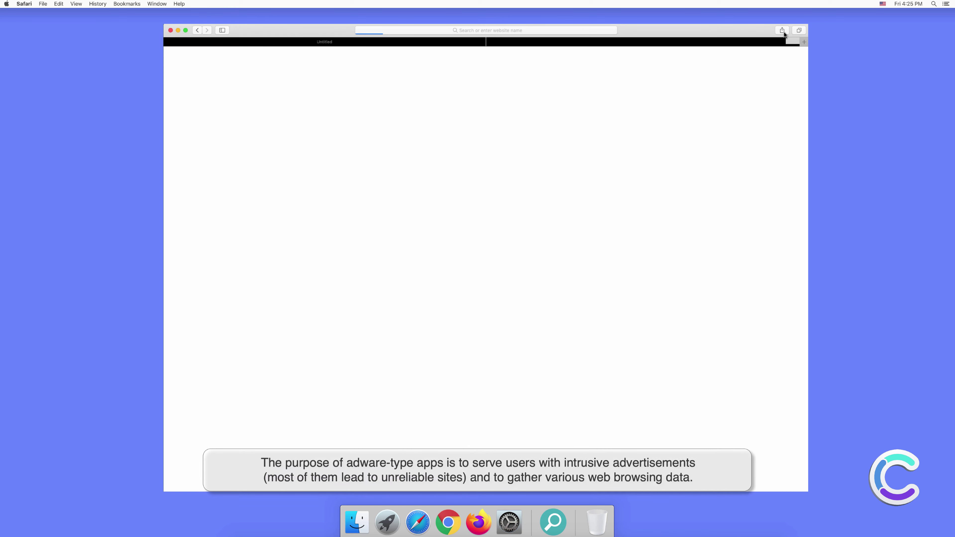
click(535, 29)
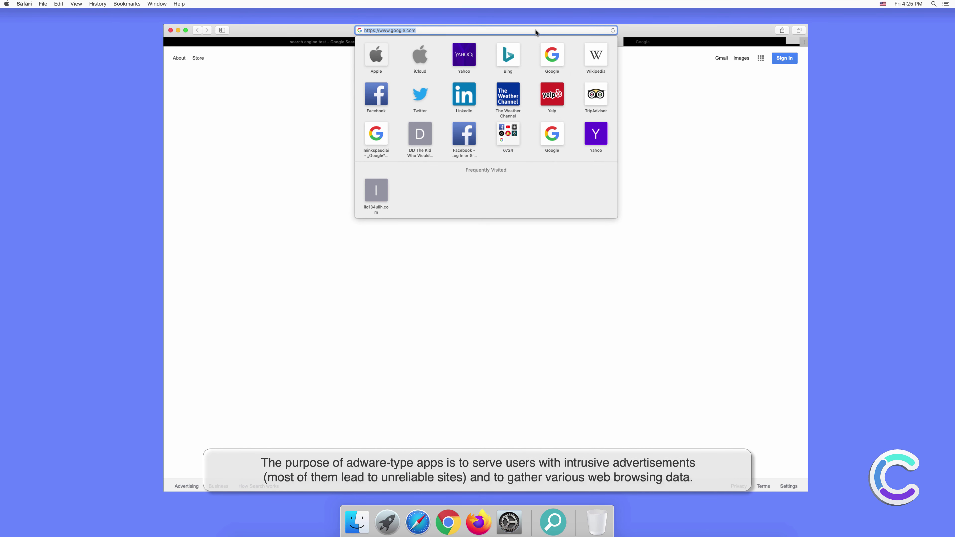
text(testing s)
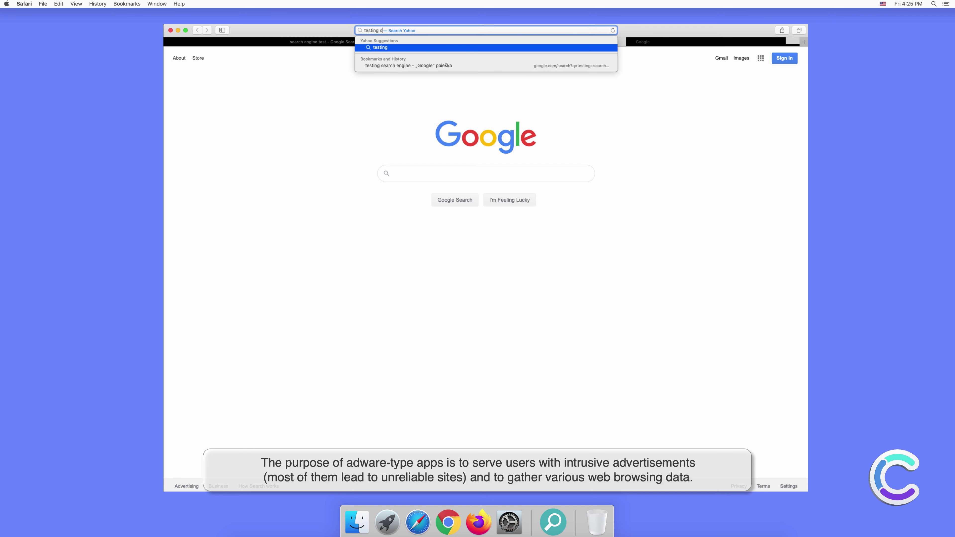
text(earr)
key(BackSpace)
text(ch engine)
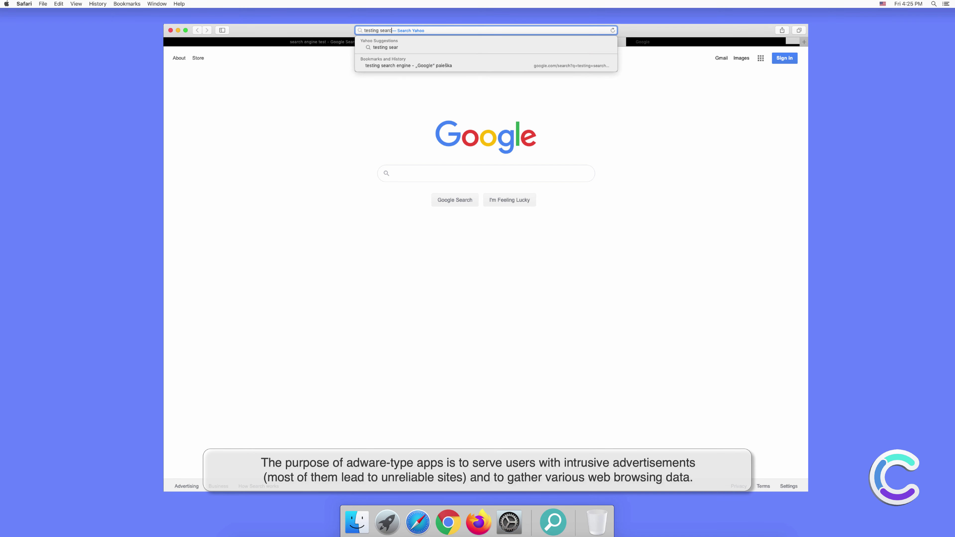
key(Return)
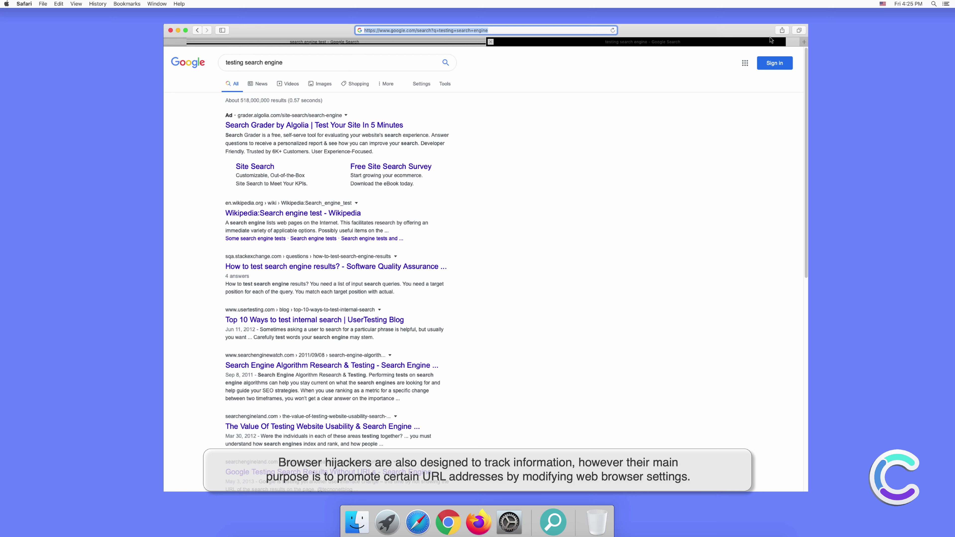
click(560, 198)
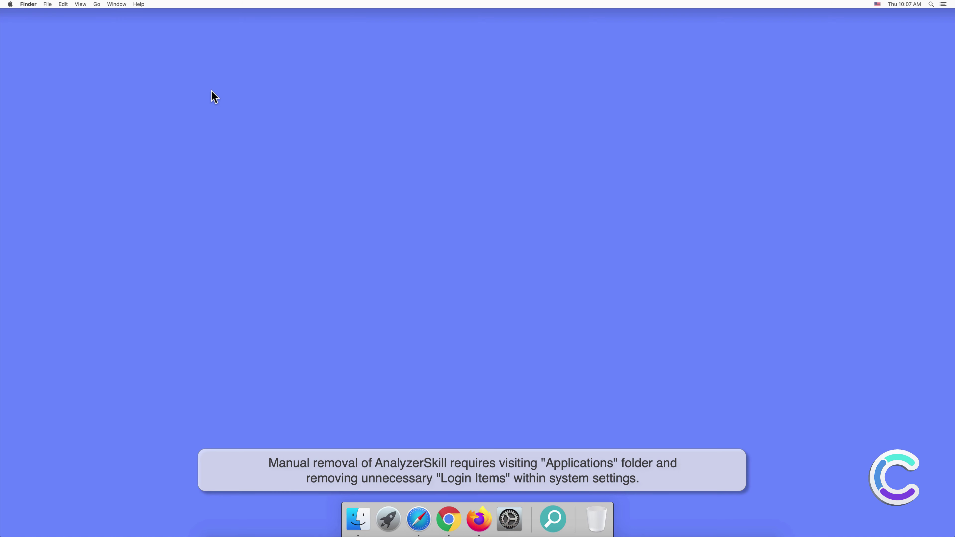
- Move AnalyzerSkill from Finder's Applications folder to the Trash and close the window
click(357, 519)
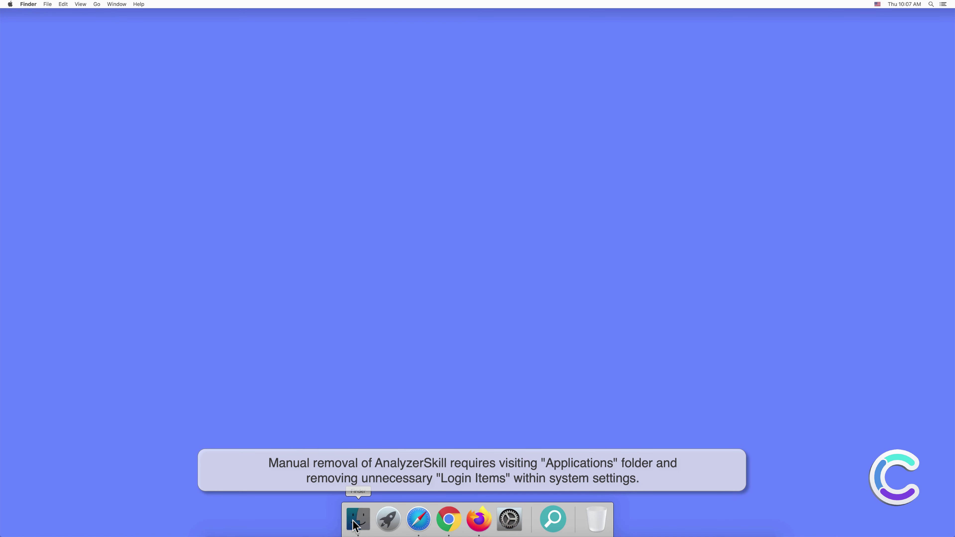
click(364, 184)
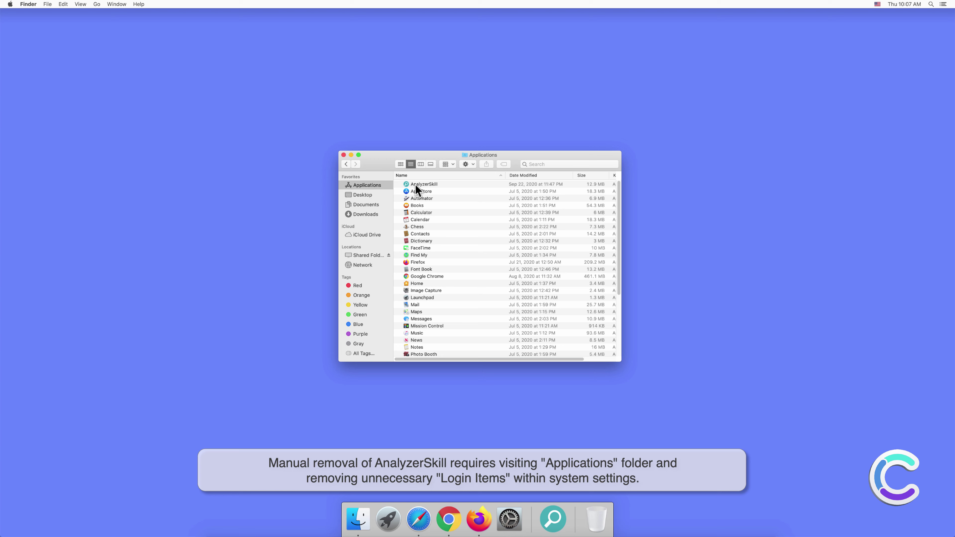
click(434, 186)
right_click(434, 185)
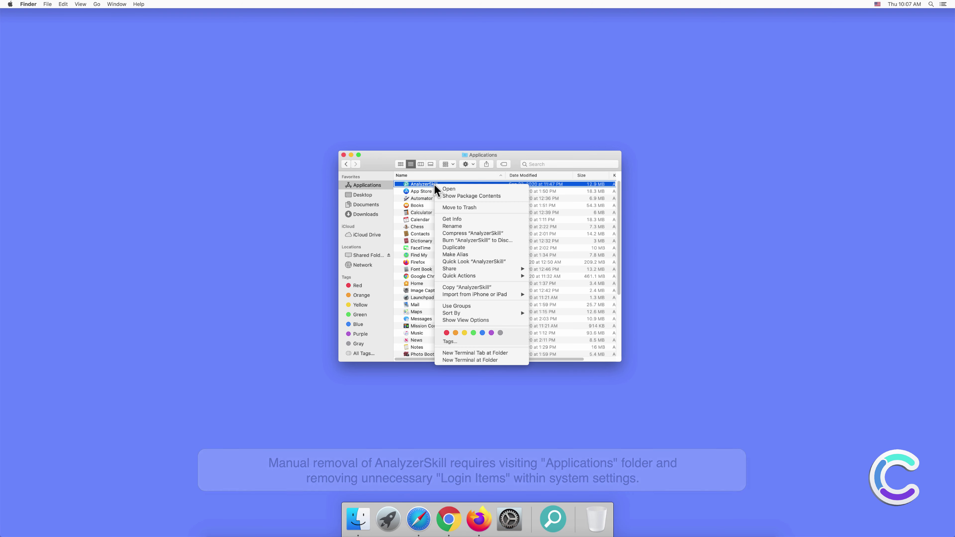
click(465, 208)
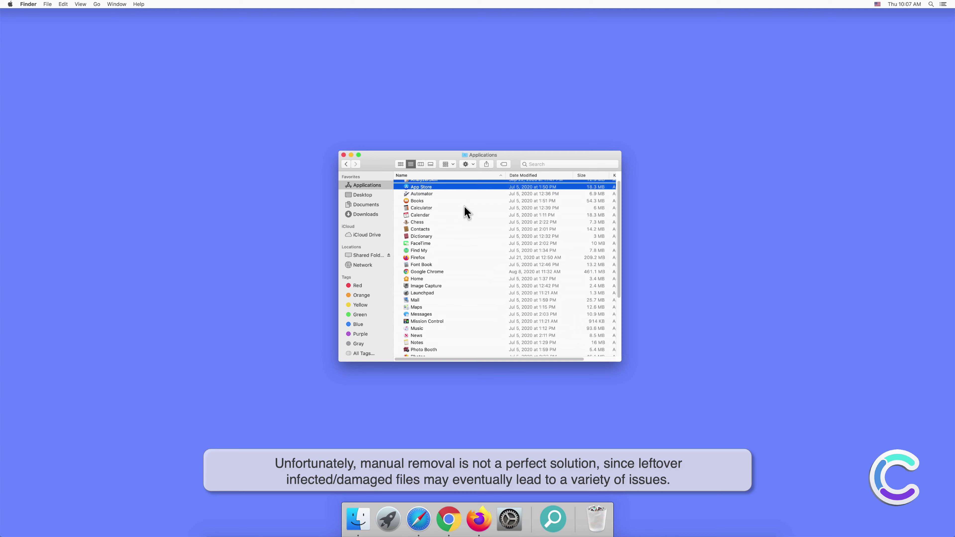
click(343, 155)
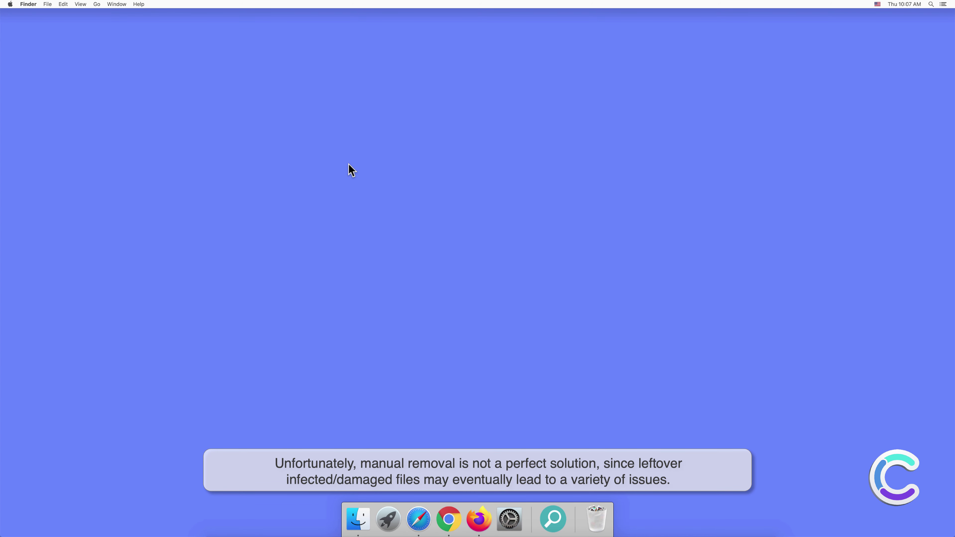
- Verify the Login Items list in Users & Groups is empty, then close System Preferences
click(508, 515)
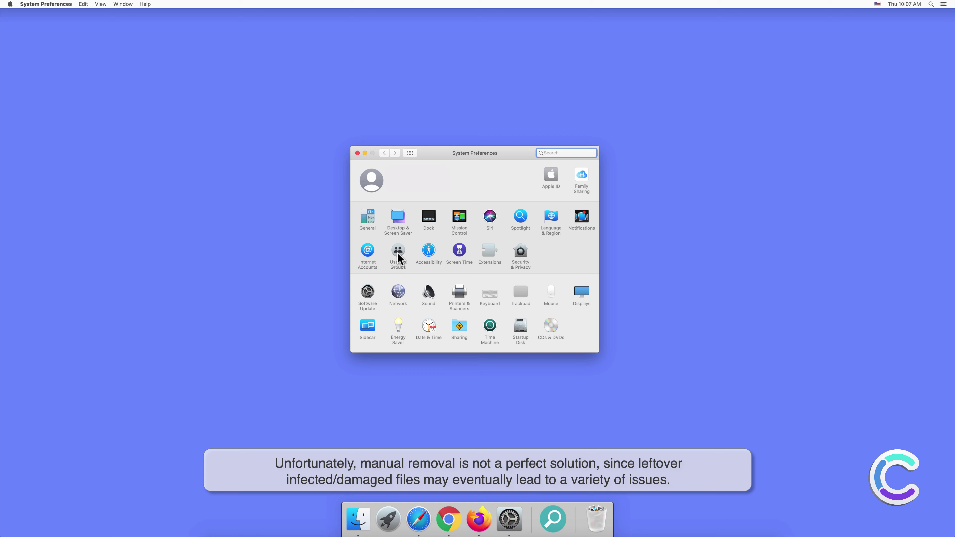
click(397, 252)
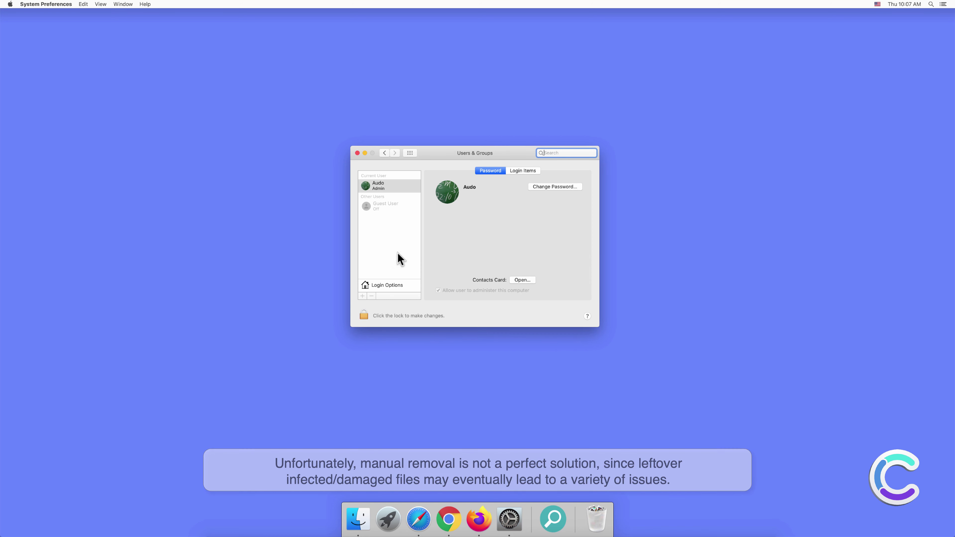
click(521, 171)
click(470, 218)
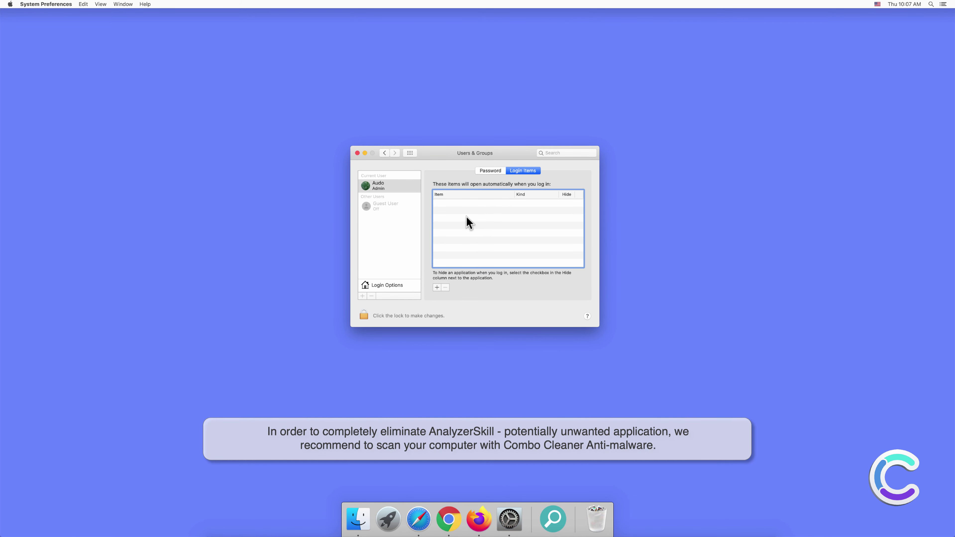
click(358, 154)
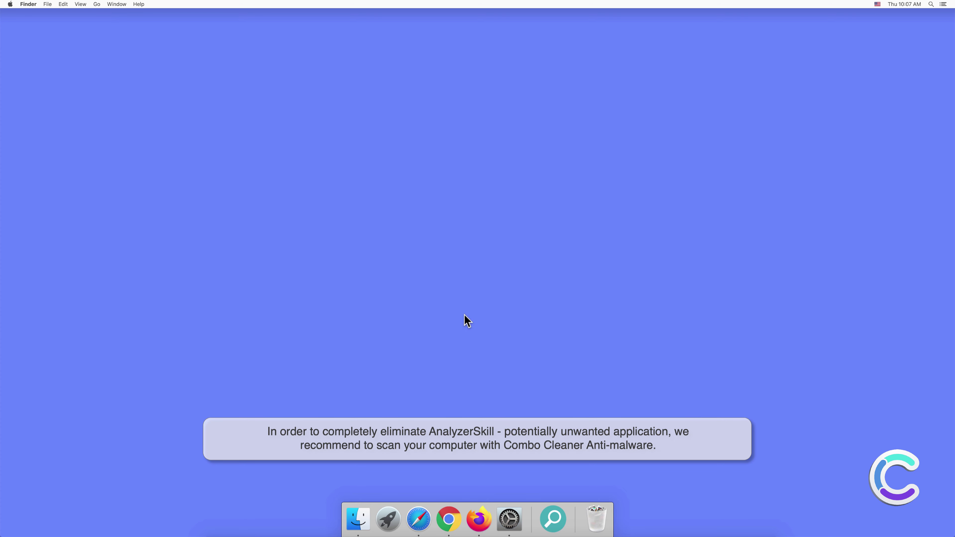
- Remove the magnifier app's icon from the Dock with Options > Remove from Dock
right_click(553, 518)
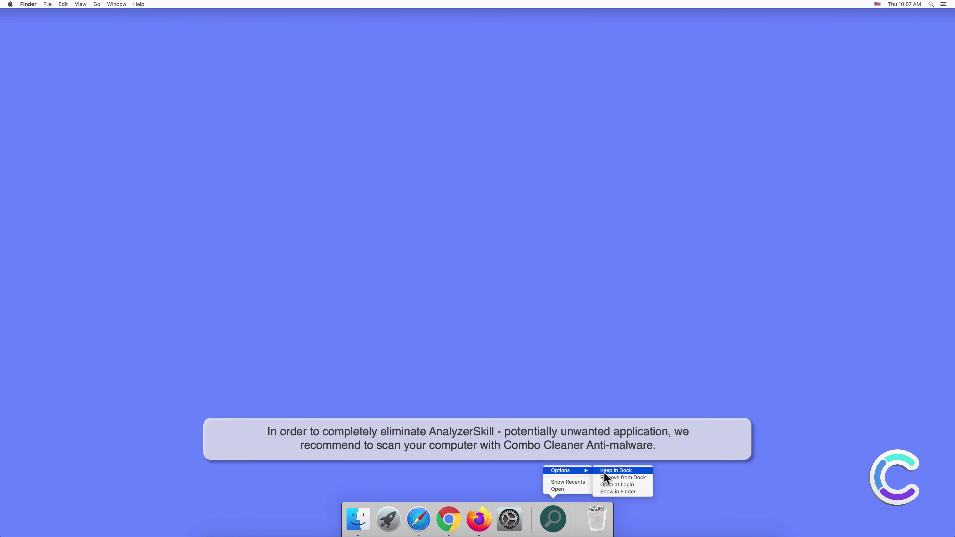
click(606, 475)
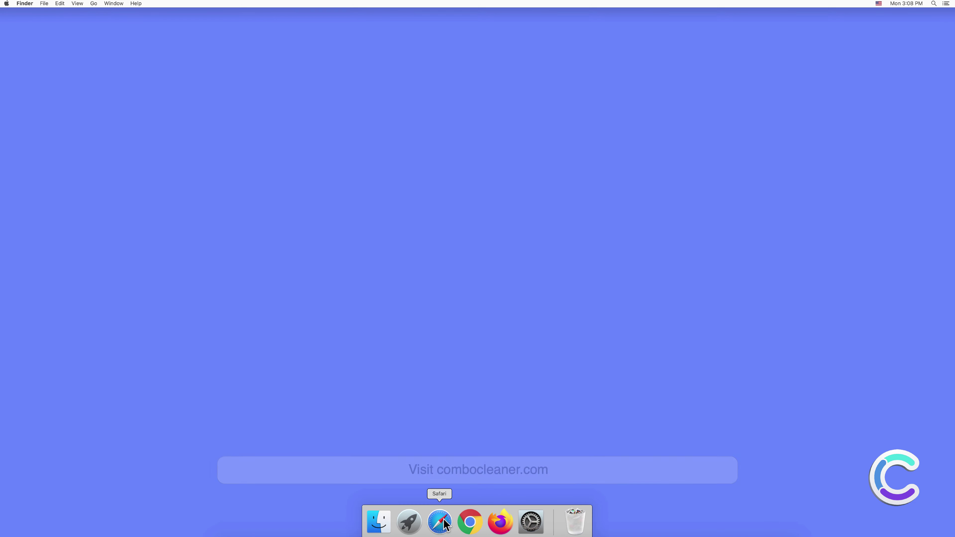
- Download combocleaner.dmg from combocleaner.com and select it in Safari's downloads list
click(442, 522)
text(www)
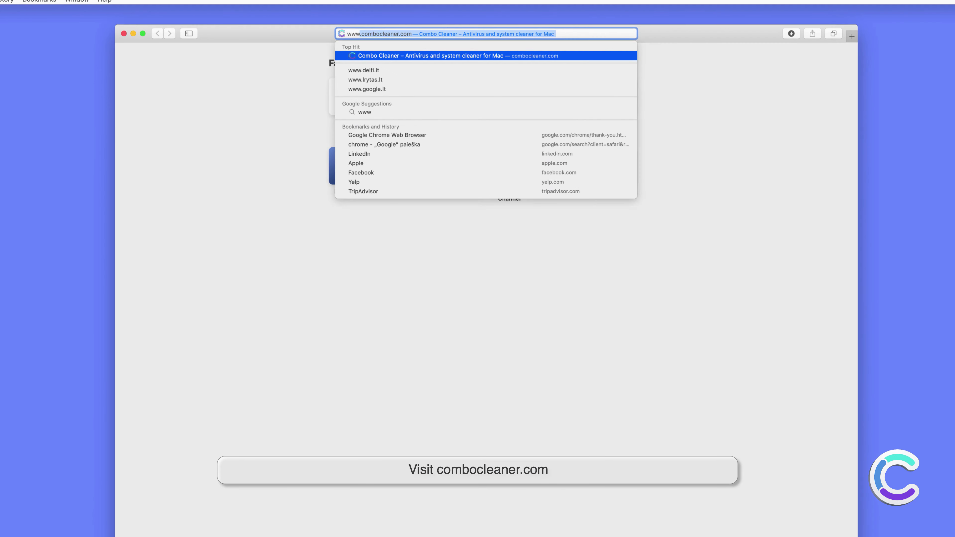
text(.combo)
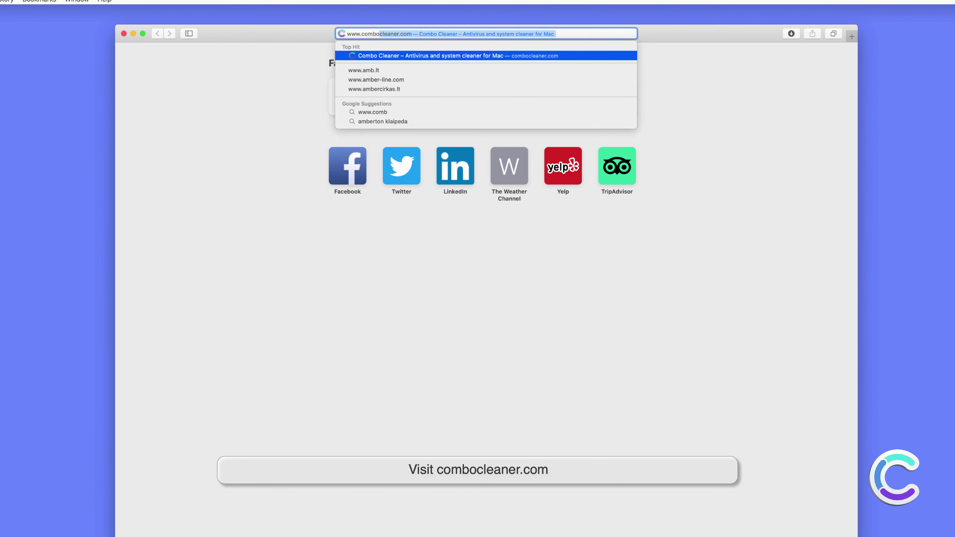
key(Return)
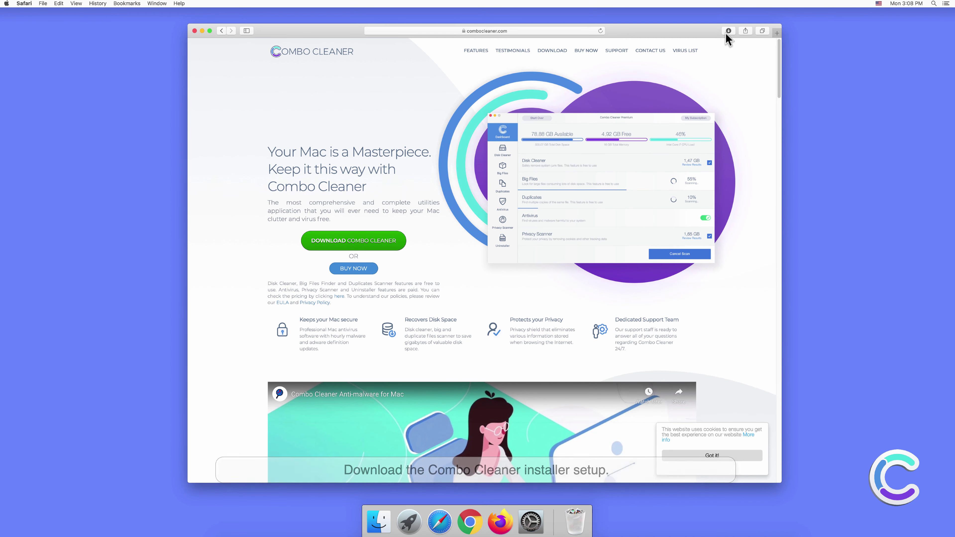
click(726, 33)
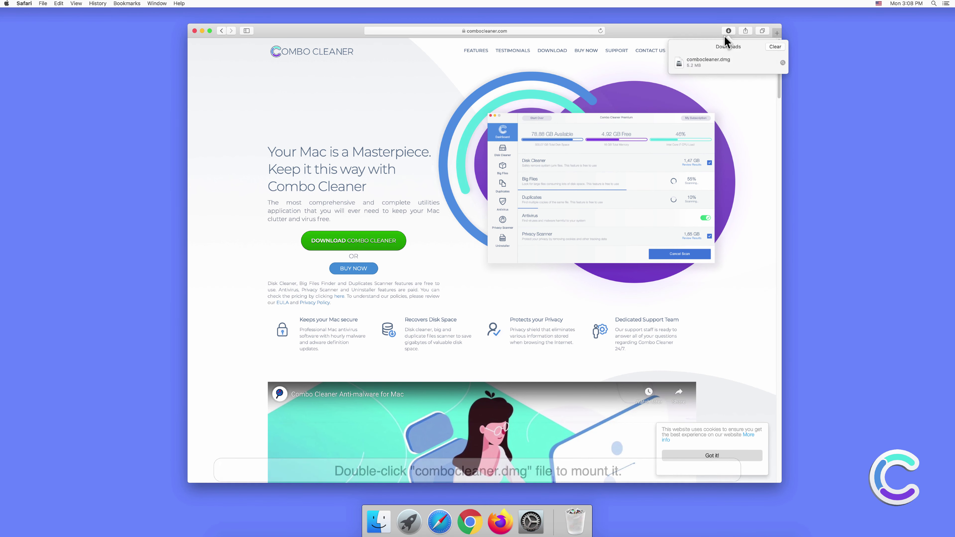
click(722, 61)
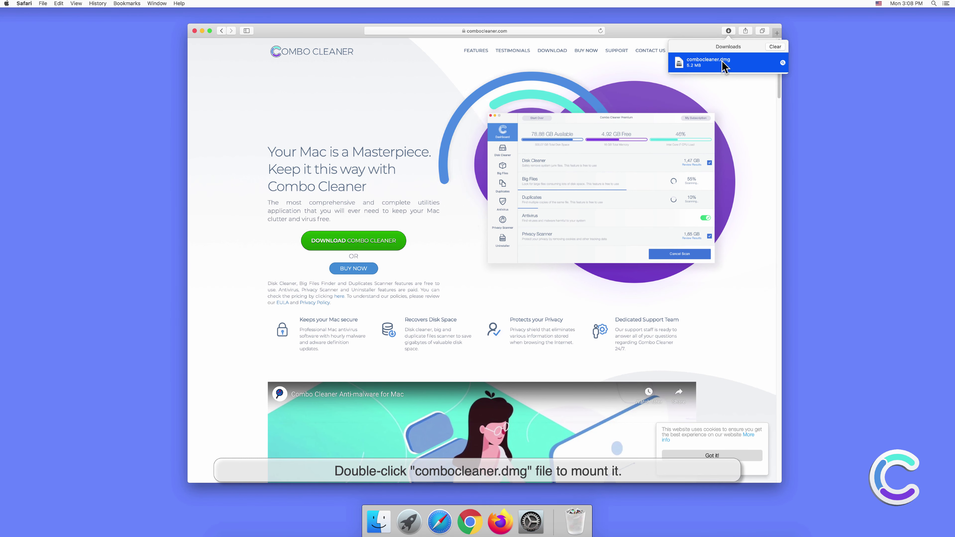
- Mount combocleaner.dmg, drag Combo Cleaner into Applications, then close the disk and Safari windows
double_click(721, 60)
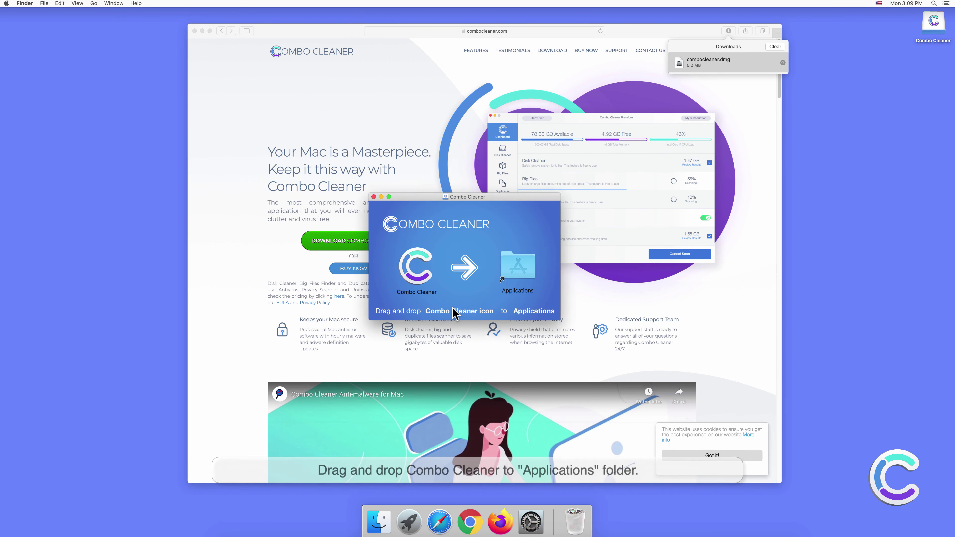
drag(415, 268, 514, 280)
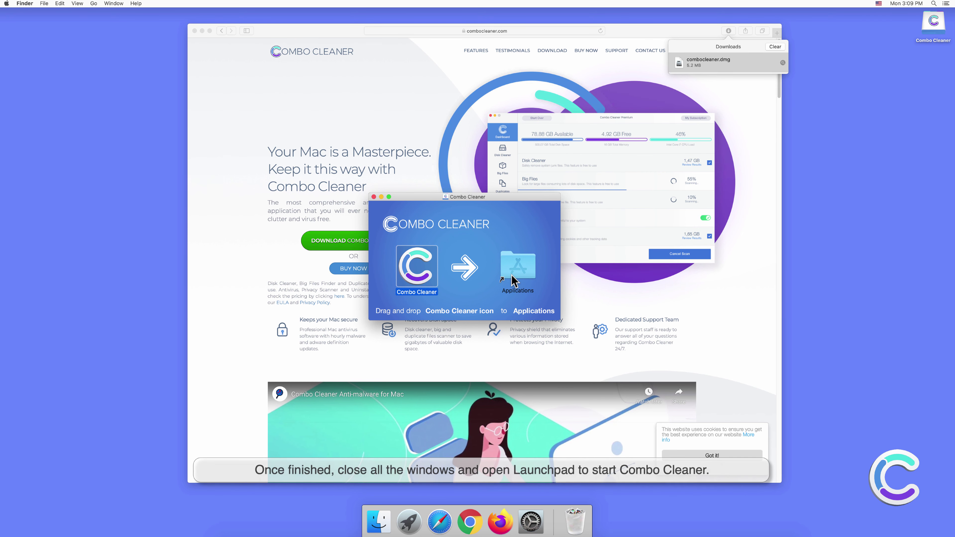
click(373, 197)
click(194, 39)
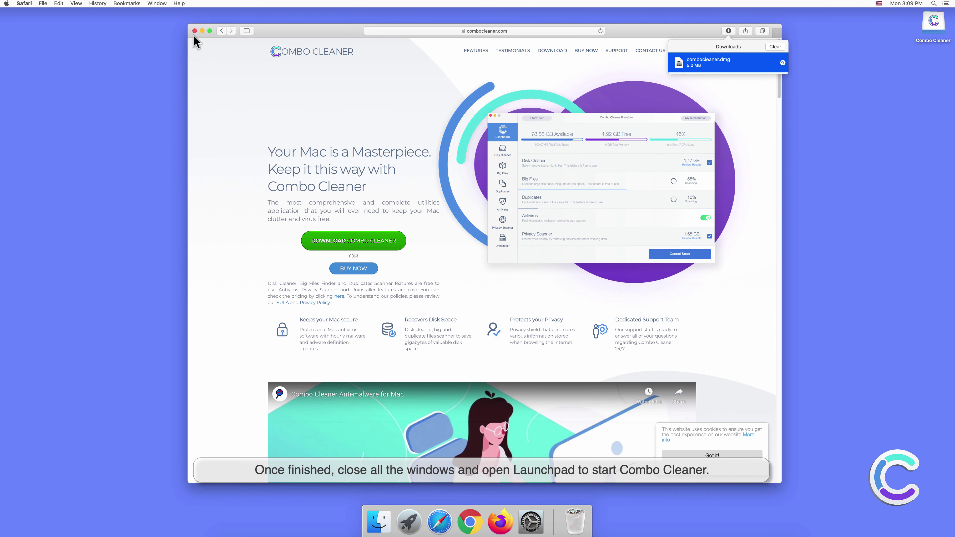
click(194, 30)
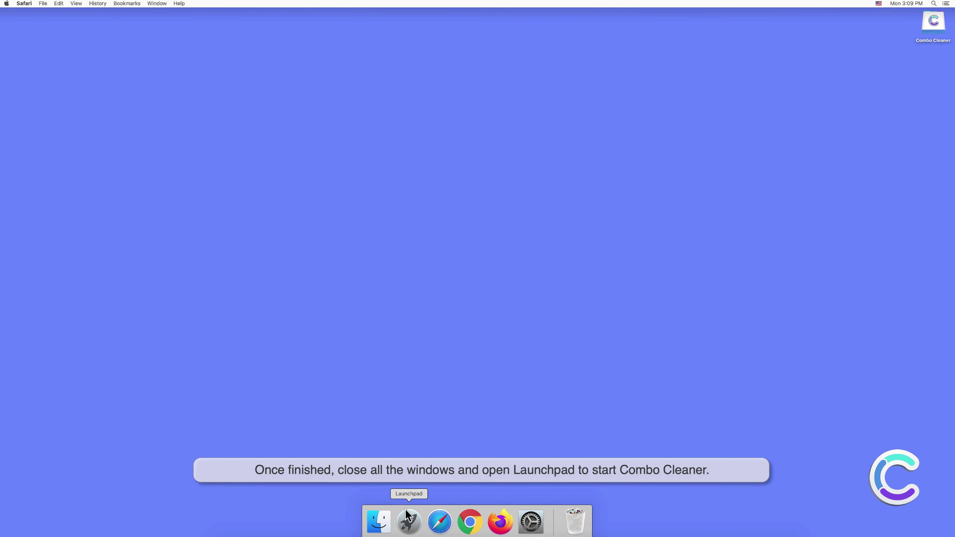
- Launch Combo Cleaner from Launchpad and allow the downloaded app to open
click(409, 523)
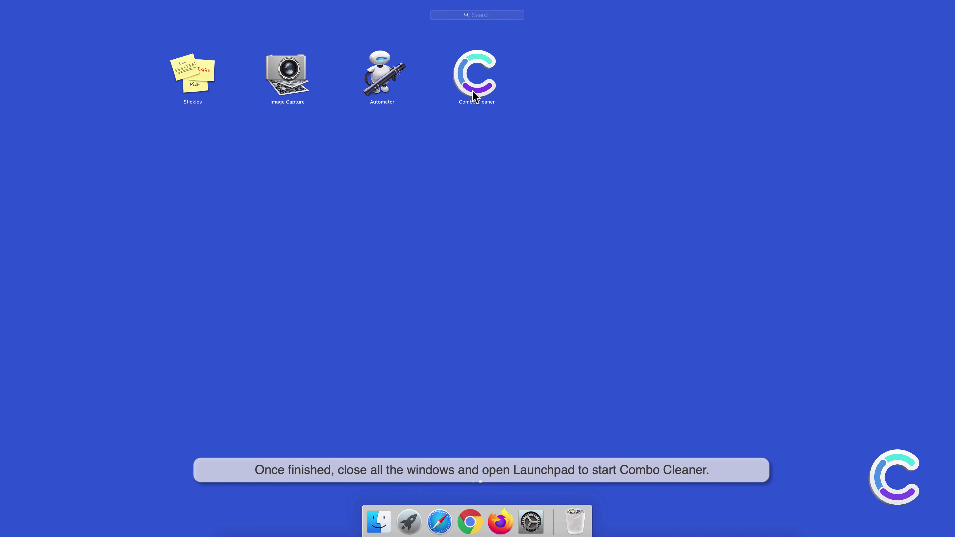
click(474, 79)
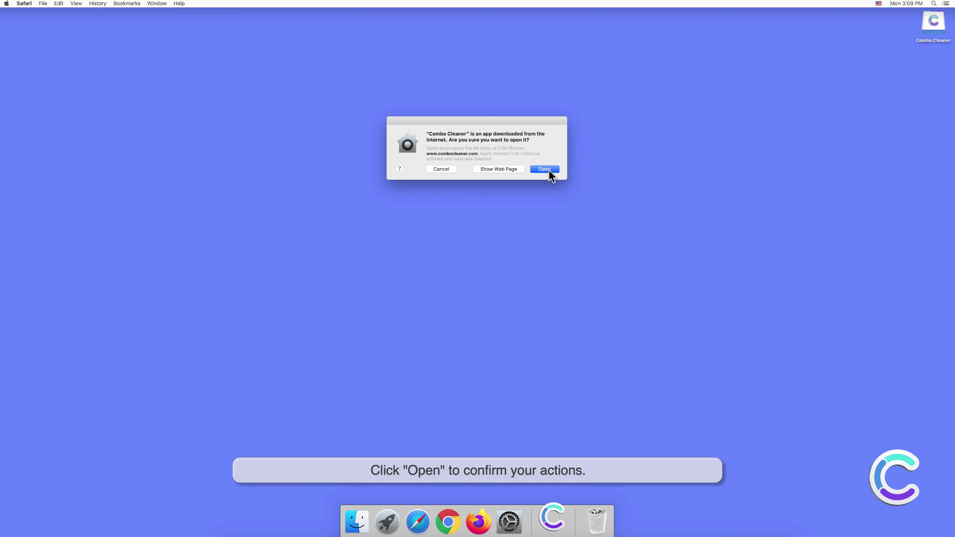
click(548, 170)
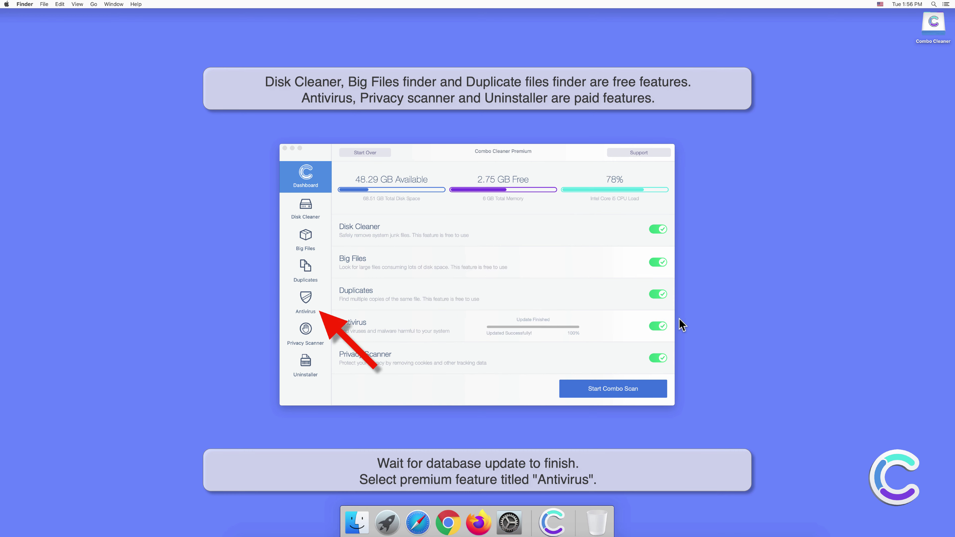
- Run a Combo Cleaner Antivirus Full Scan, which lists 10 threats, mostly Adware.MAC.Adload files
click(308, 298)
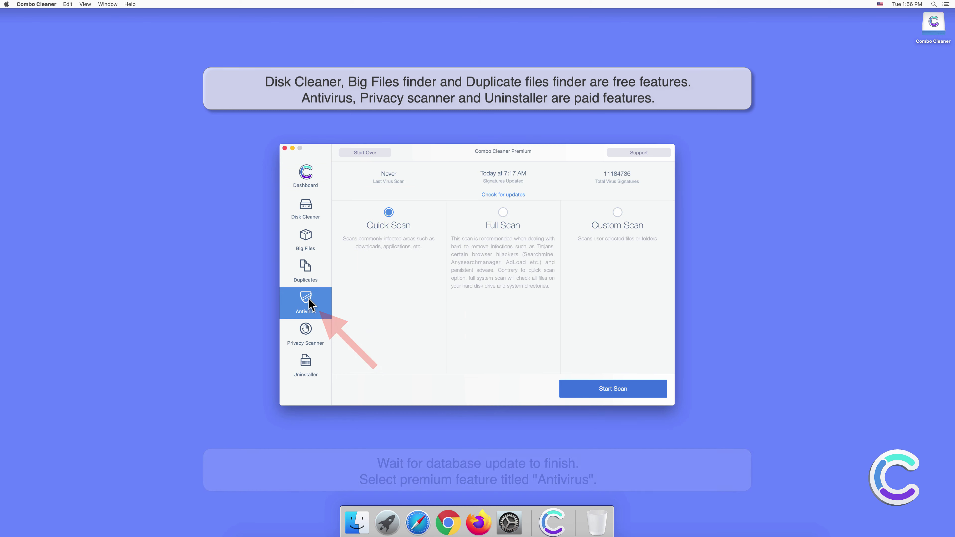
click(503, 212)
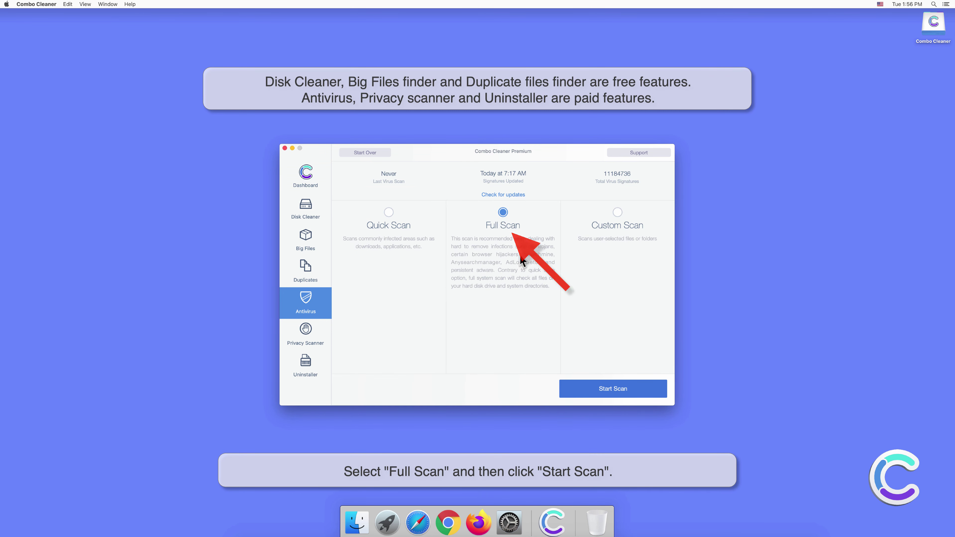
click(617, 390)
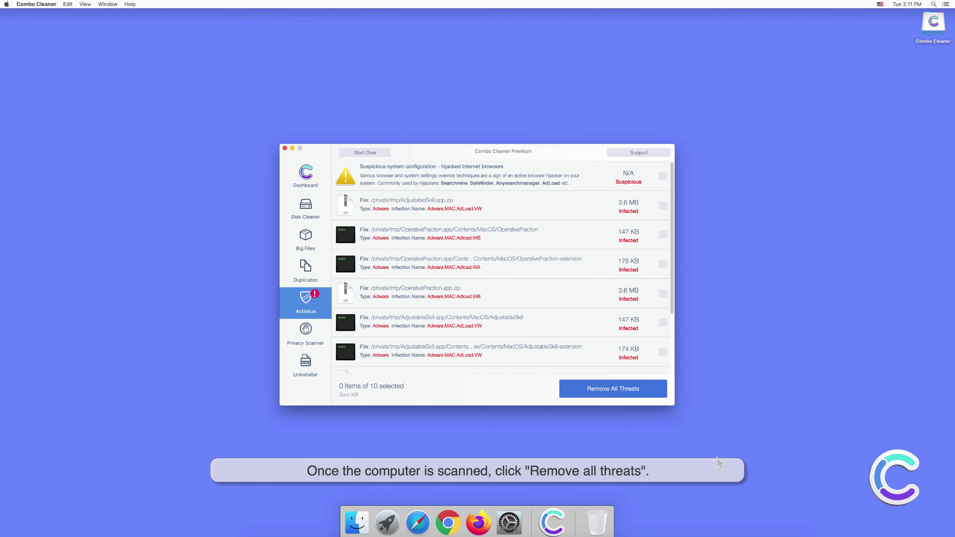
- Remove all detected threats, authenticating with the administrator password, and restart the Mac now
click(619, 391)
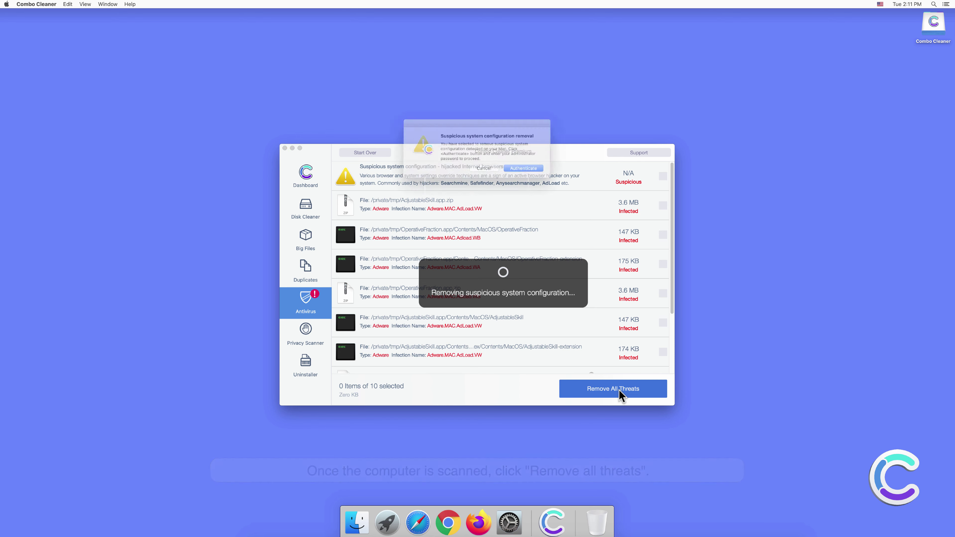
click(527, 170)
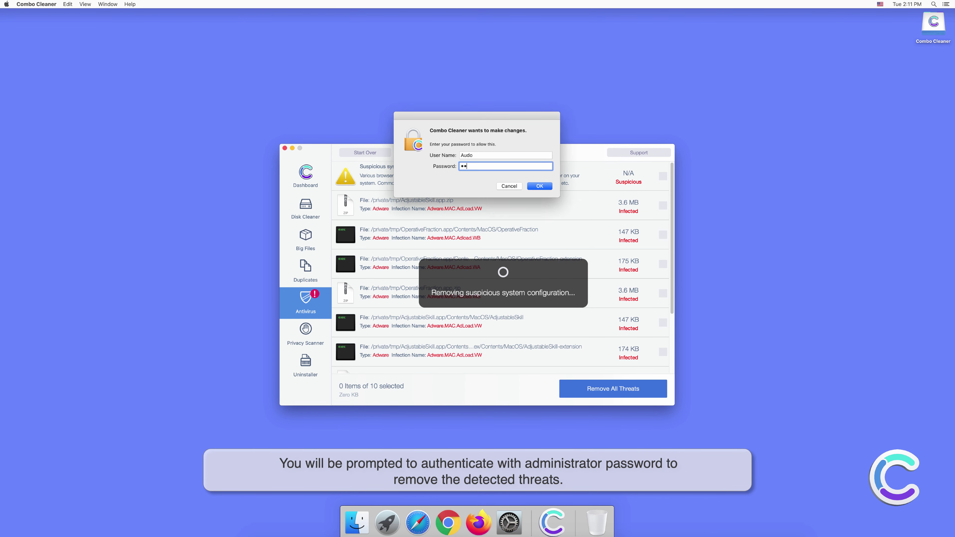
text(••••••)
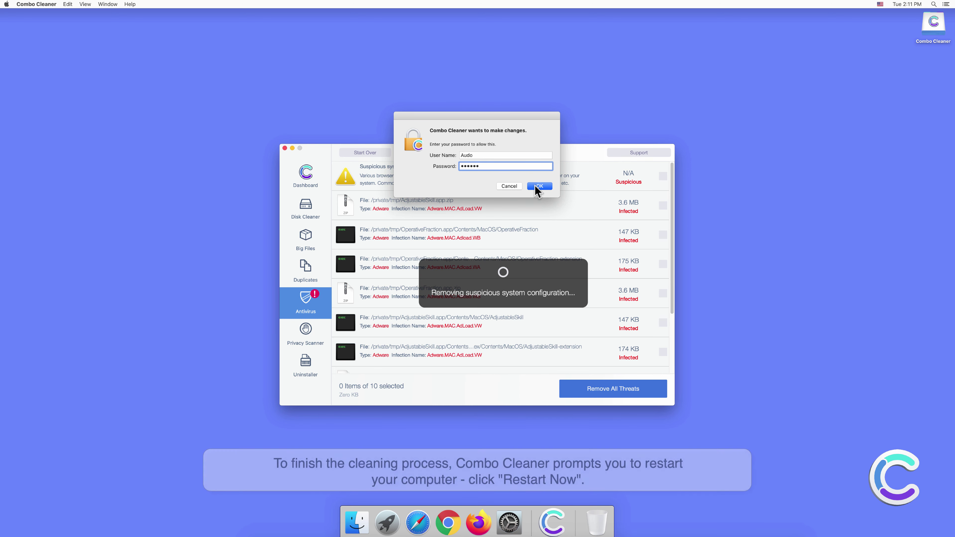
click(539, 186)
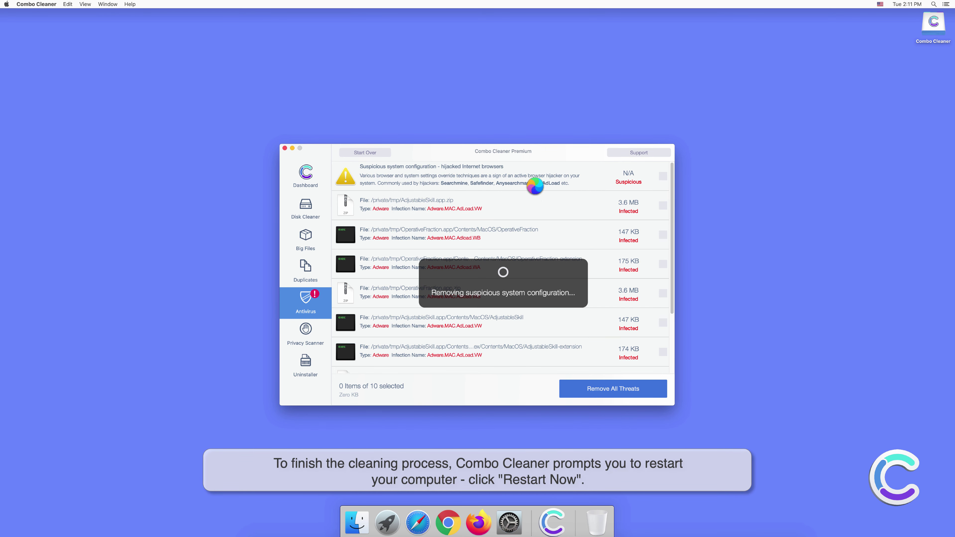
click(534, 170)
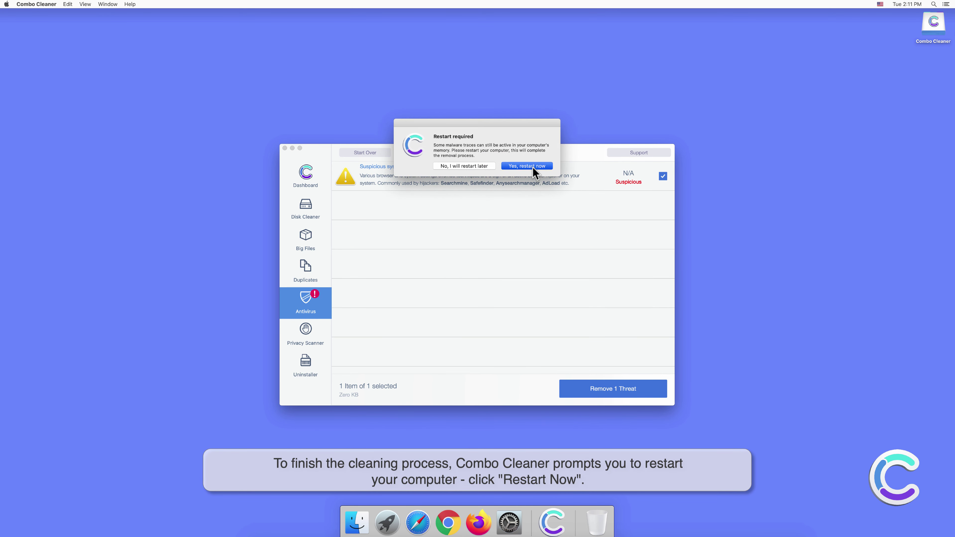